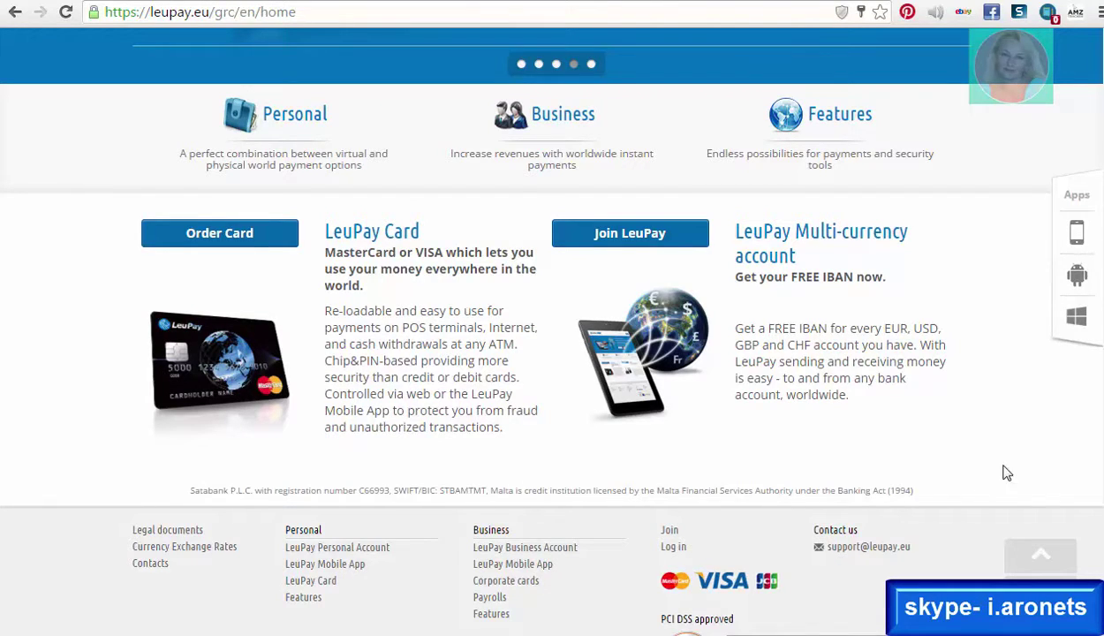
Start joining LeuPay and open the registration form for a Personal LeuPay Account
scroll(1007, 474, "up", 3)
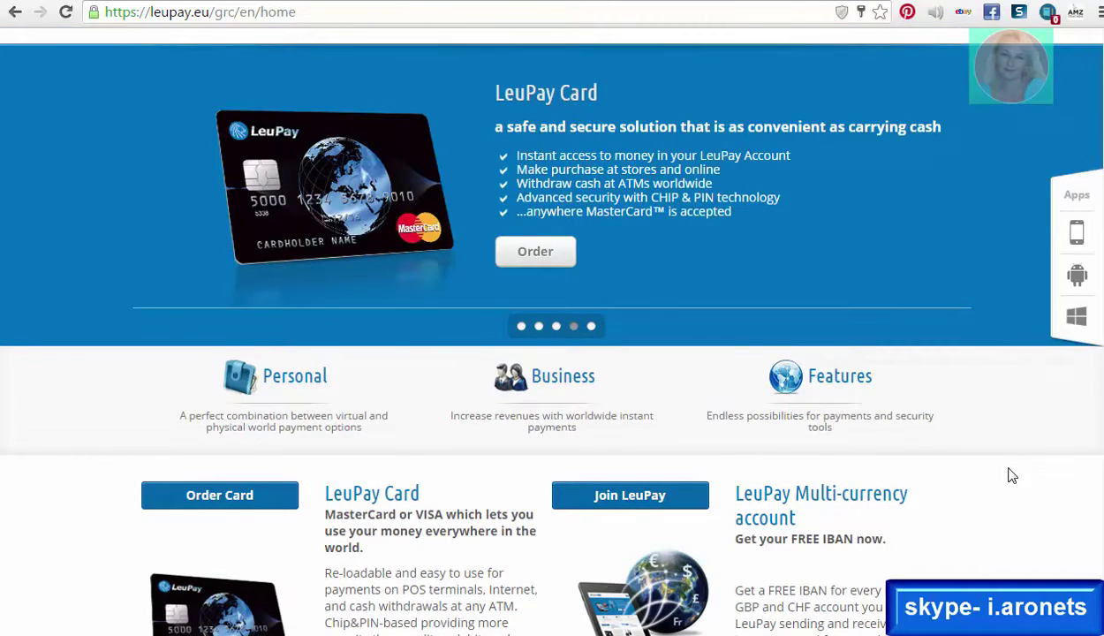
scroll(1010, 473, "up", 1)
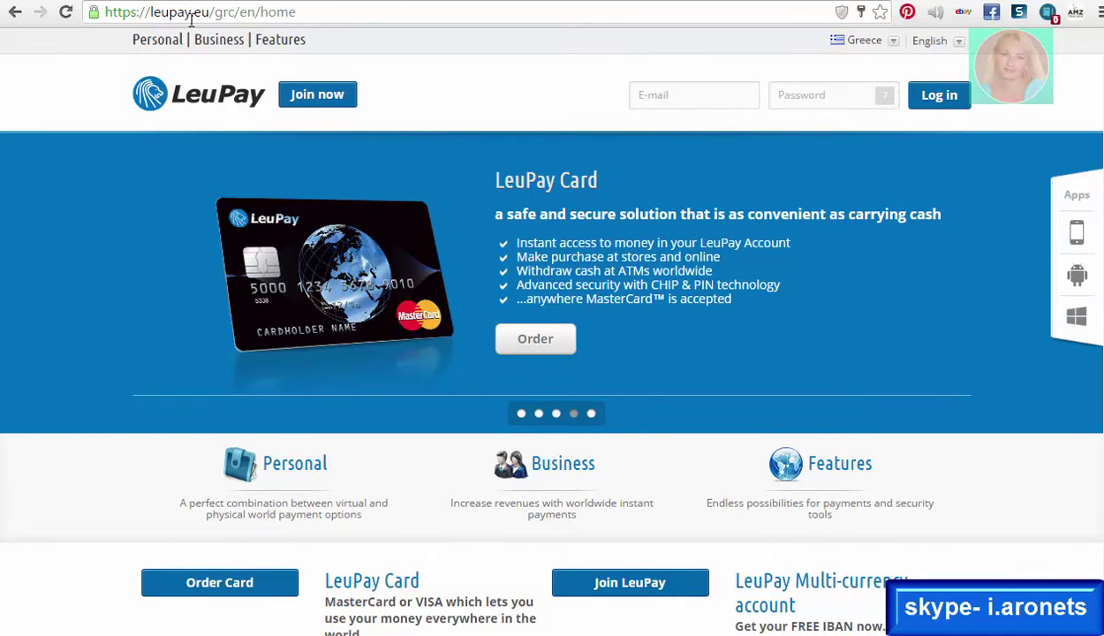
left_click(305, 100)
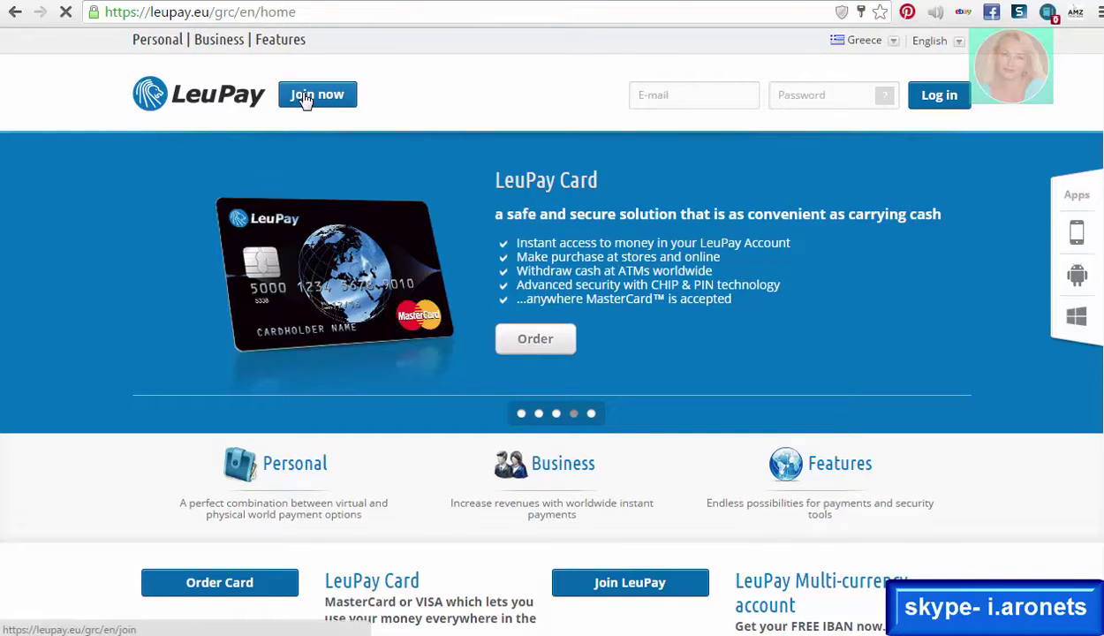
scroll(521, 397, "down", 1)
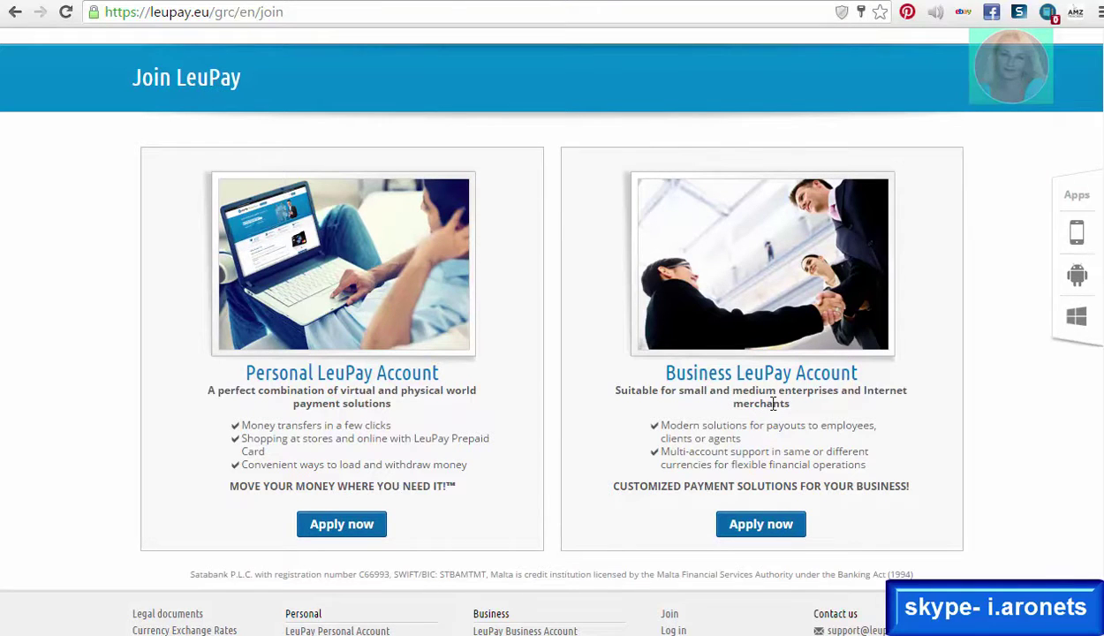
left_click(338, 530)
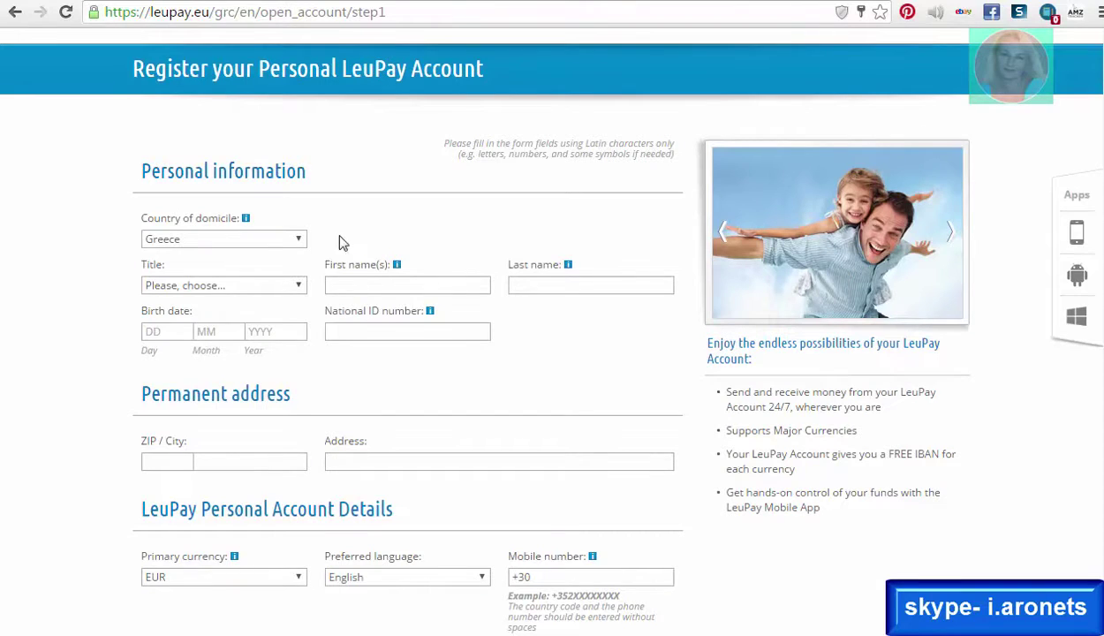
Look through the whole registration form, from the personal information to the account details
scroll(483, 491, "down", 2)
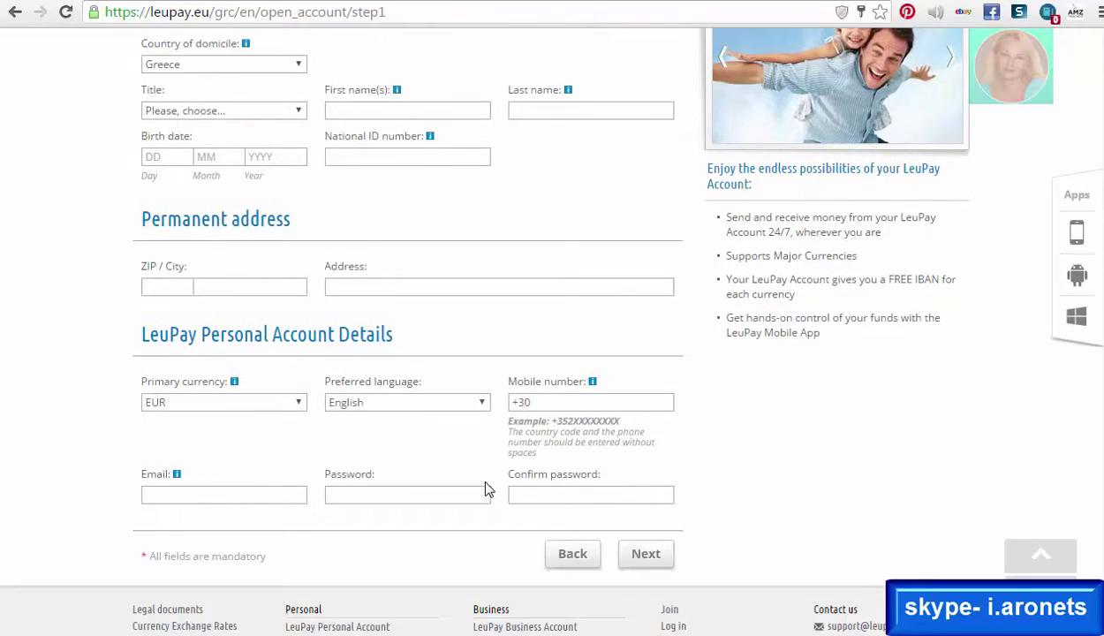
scroll(486, 489, "up", 1)
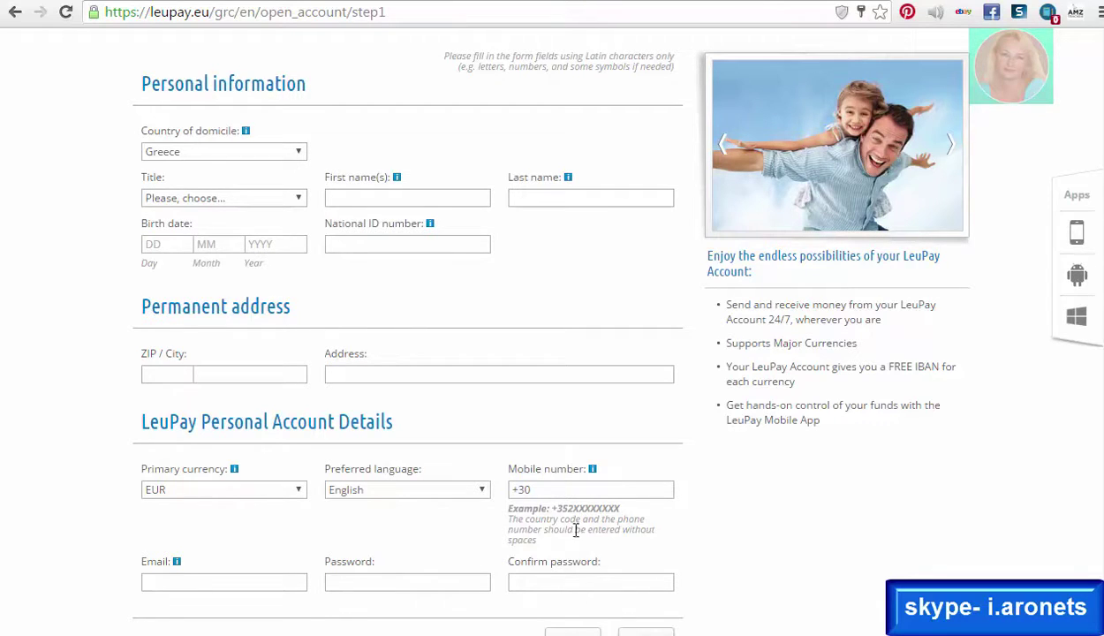
scroll(751, 542, "down", 1)
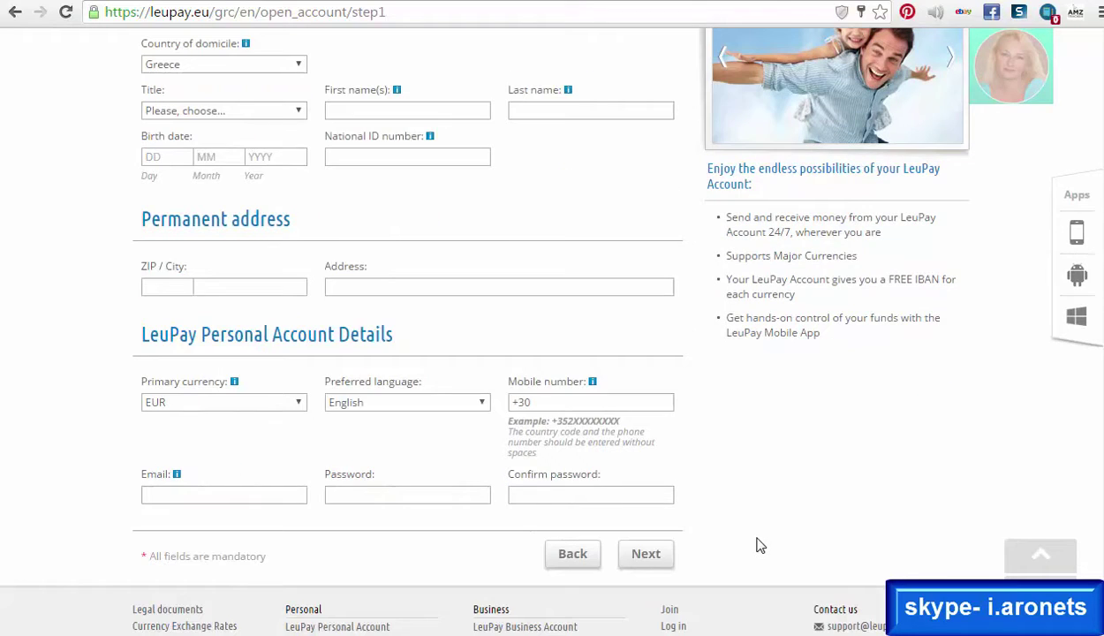
scroll(785, 545, "up", 1)
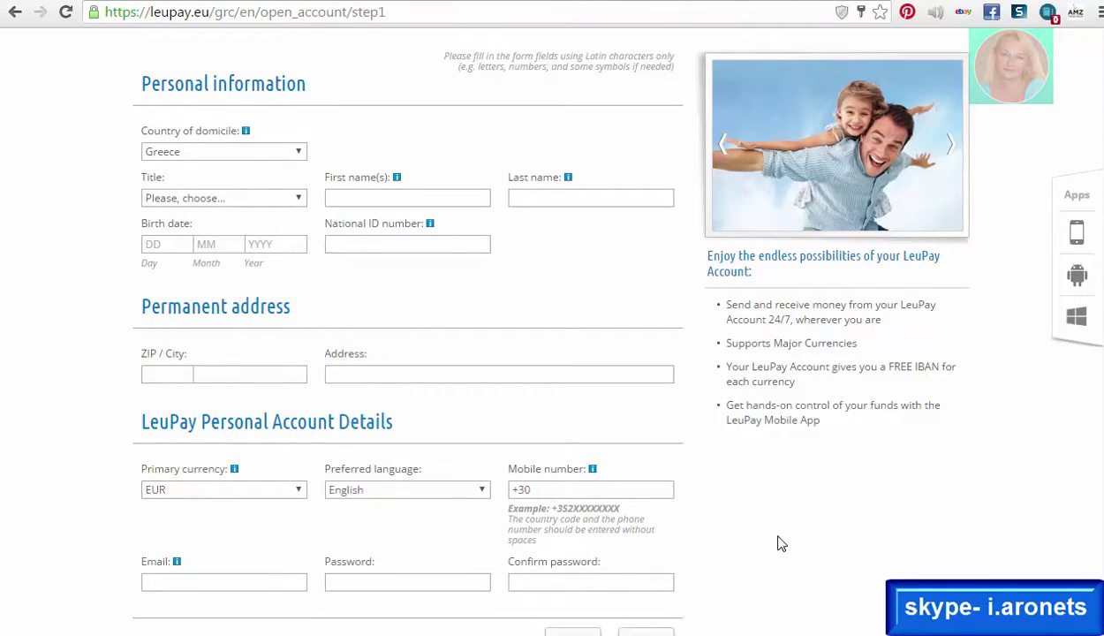
scroll(781, 544, "up", 2)
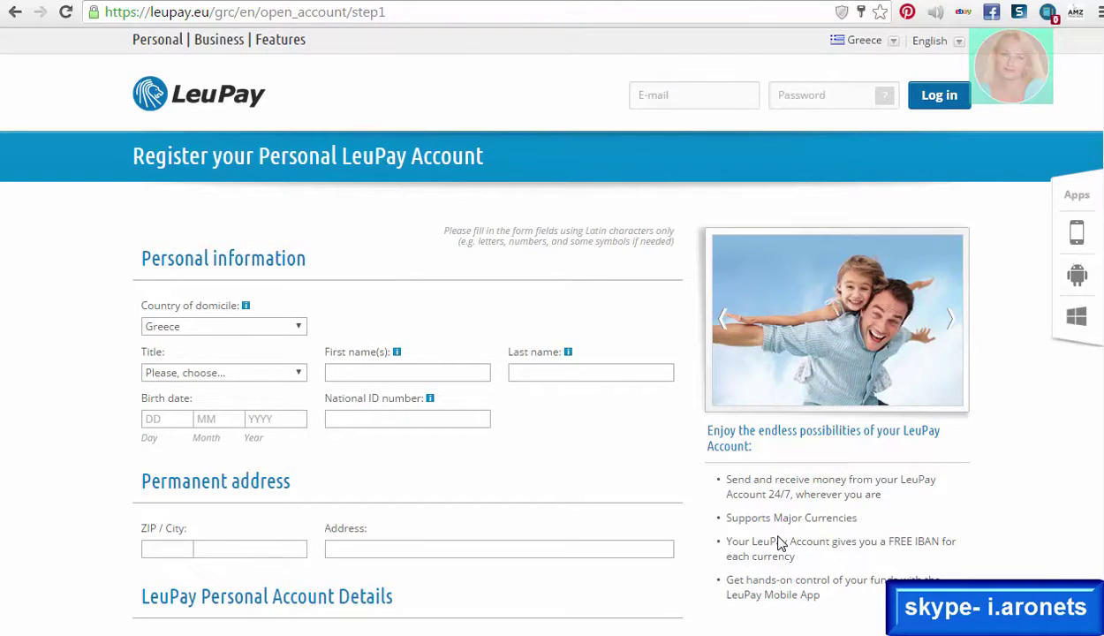
Examine the countries and languages offered for the LeuPay site without changing either setting
left_click(892, 44)
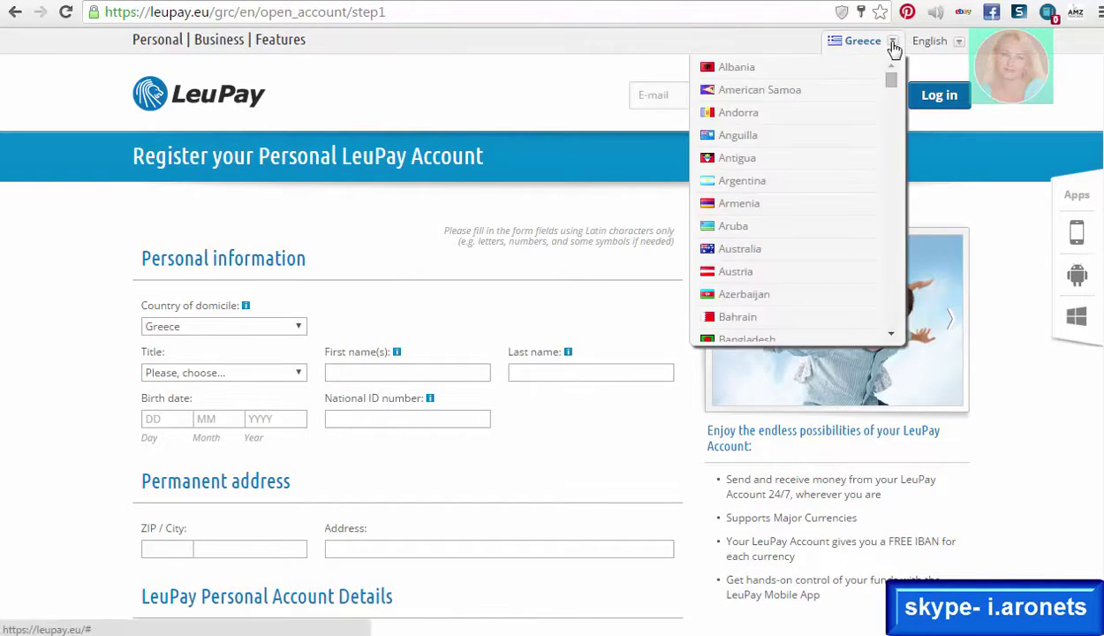
left_click_drag(892, 79, 910, 343)
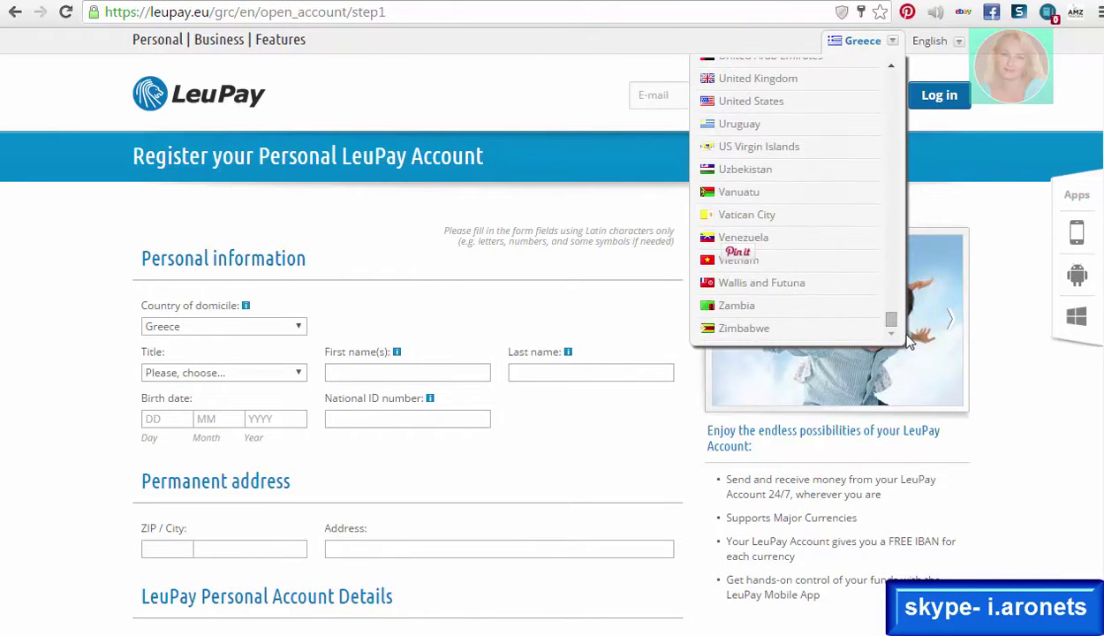
left_click(599, 107)
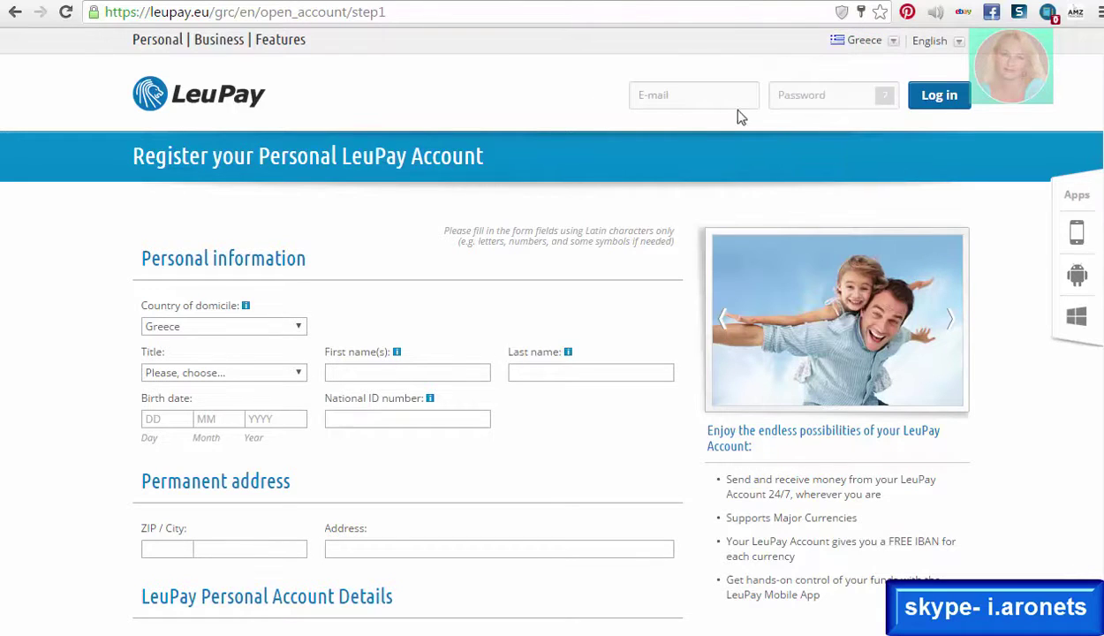
left_click(936, 46)
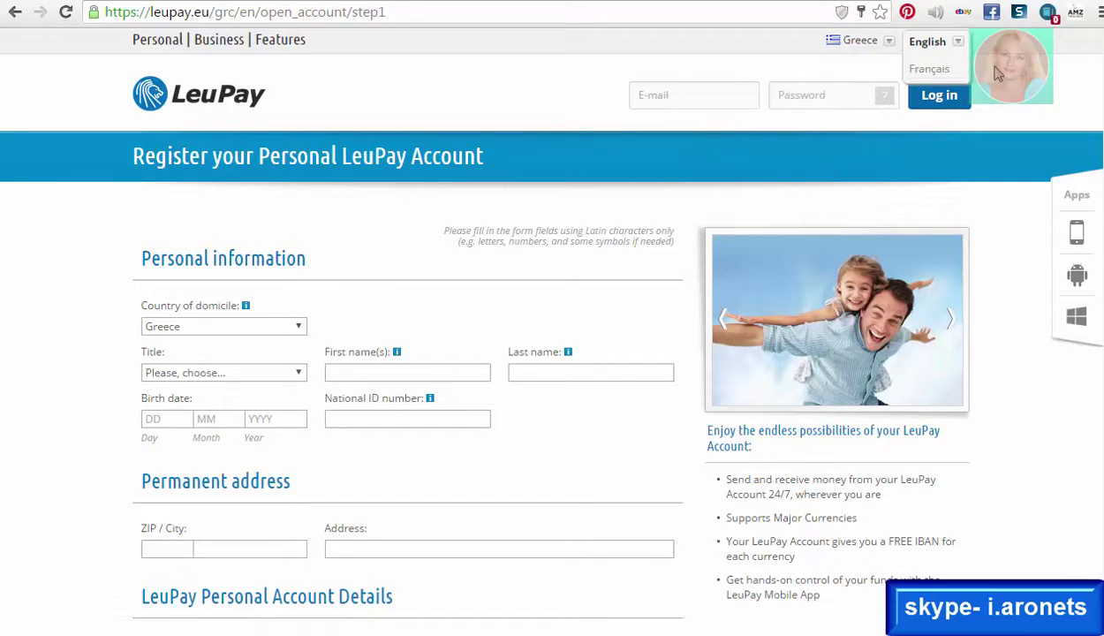
left_click(997, 72)
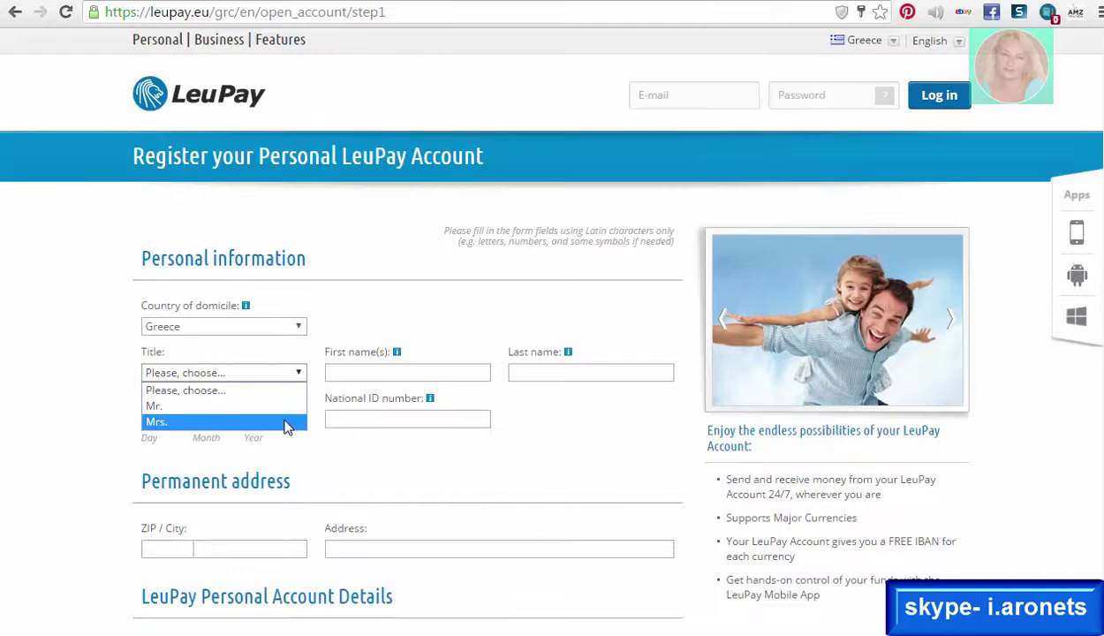
Examine the name and national ID fields under Personal information, plus the permanent address section
left_click(331, 453)
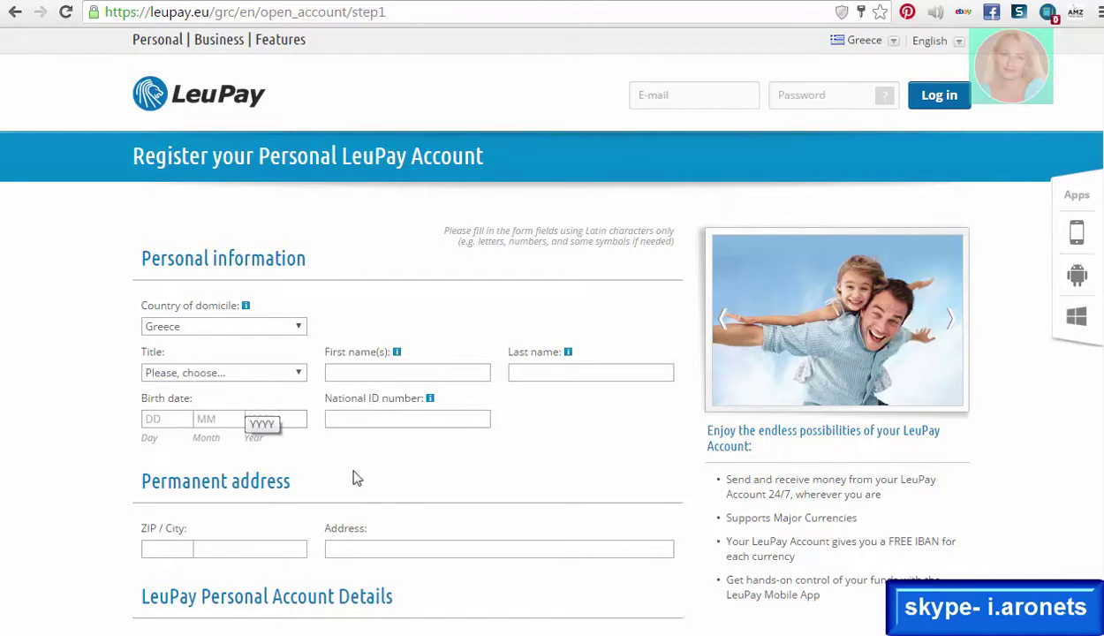
left_click(344, 374)
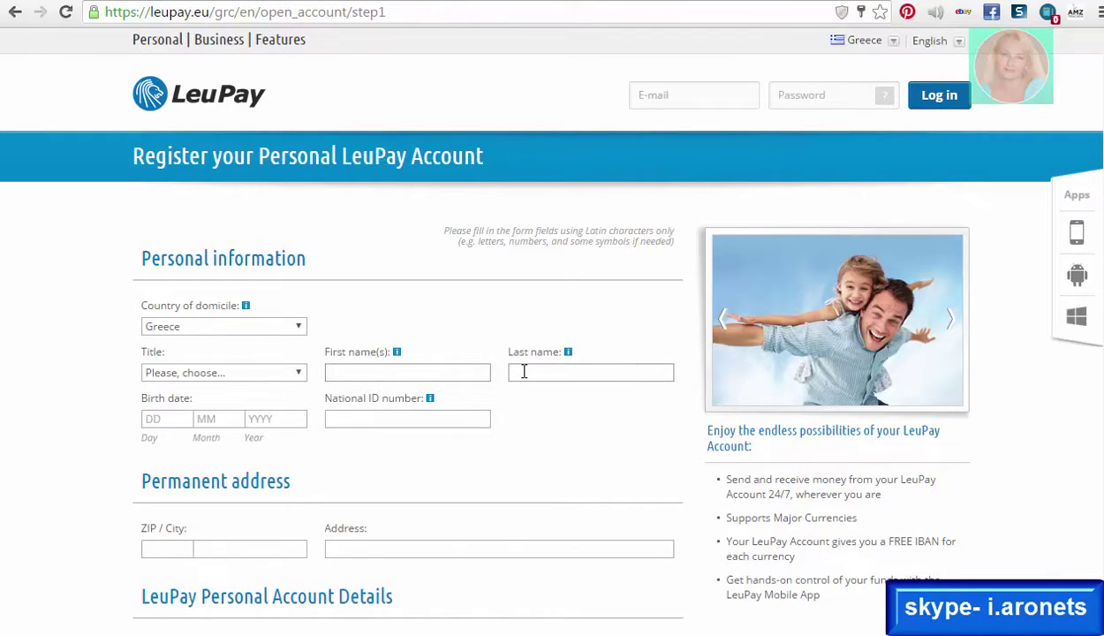
left_click(362, 417)
scroll(379, 459, "down", 1)
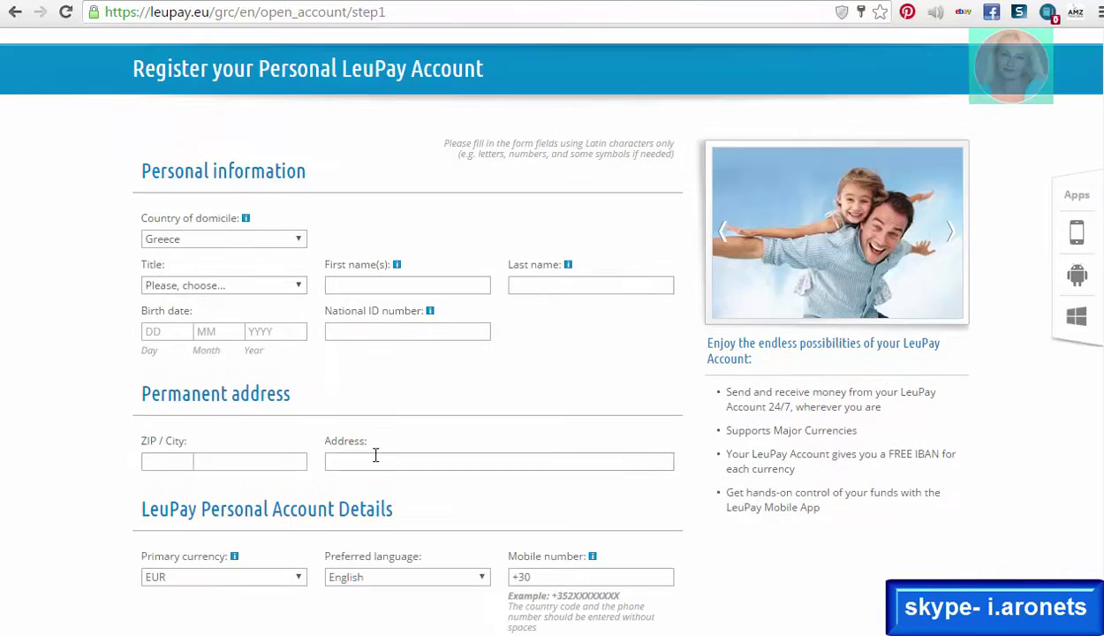
scroll(369, 448, "down", 2)
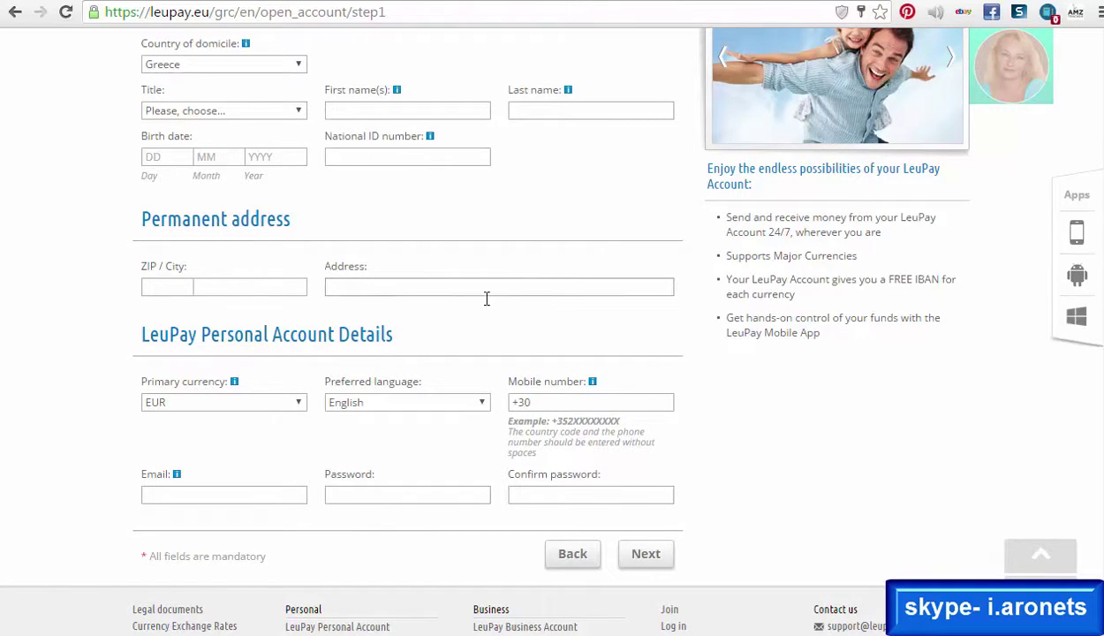
Check the primary currency's explanation and available options, keeping EUR selected
mouse_move(234, 382)
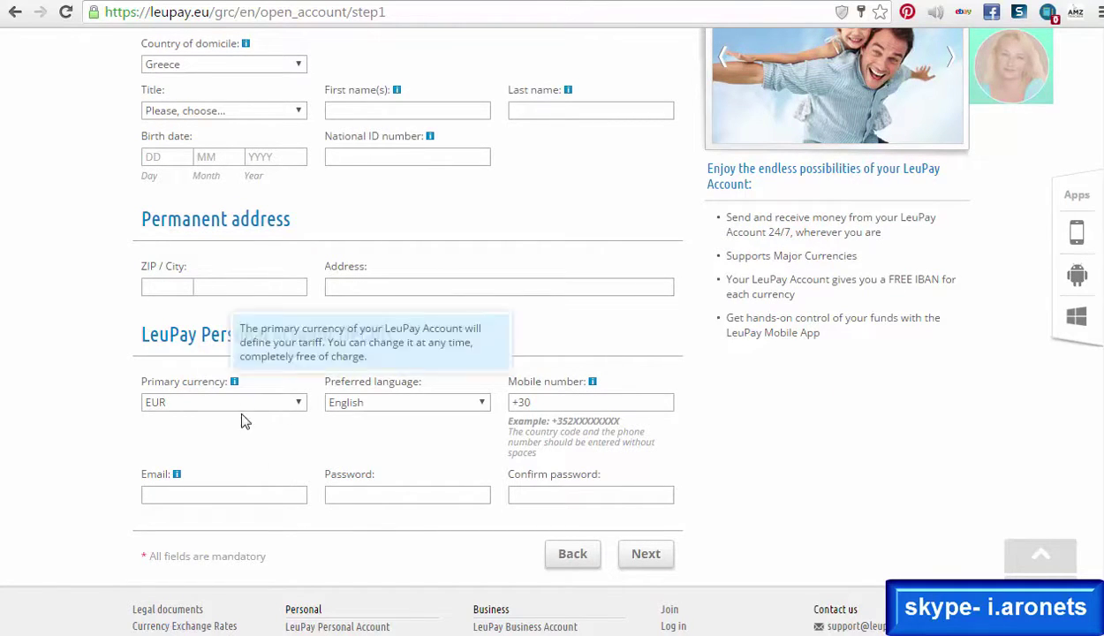
left_click(296, 402)
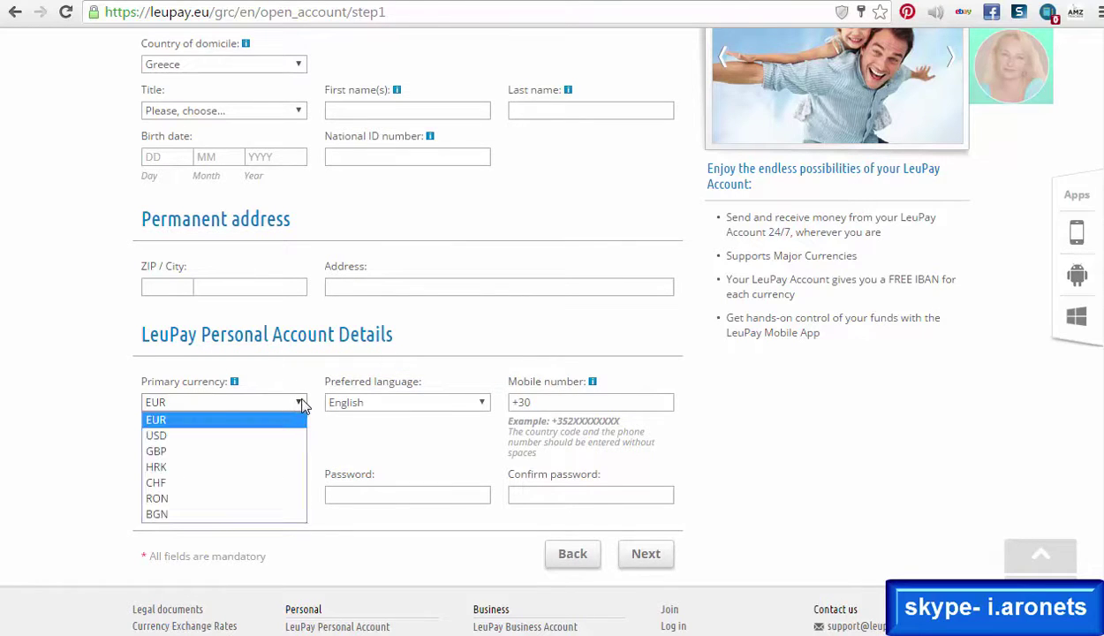
left_click(154, 419)
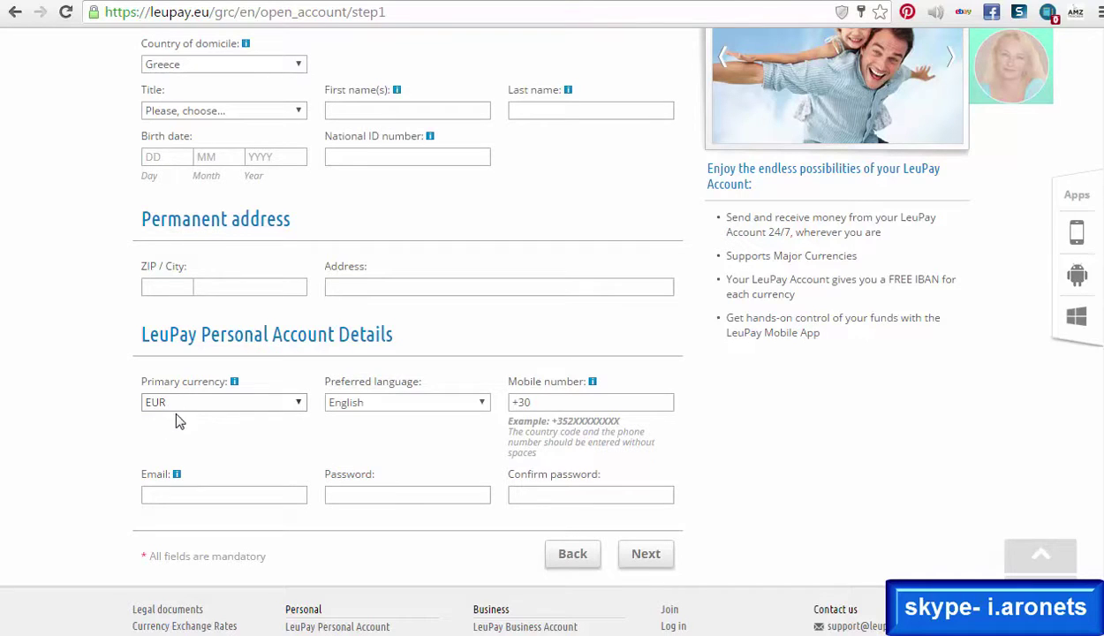
left_click(300, 406)
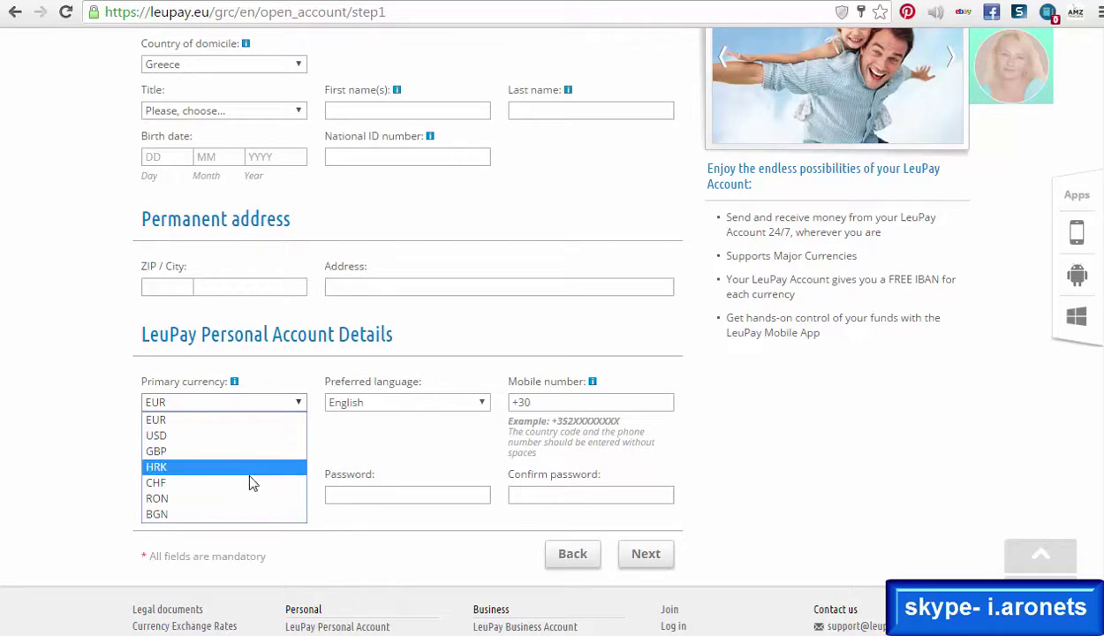
left_click(105, 415)
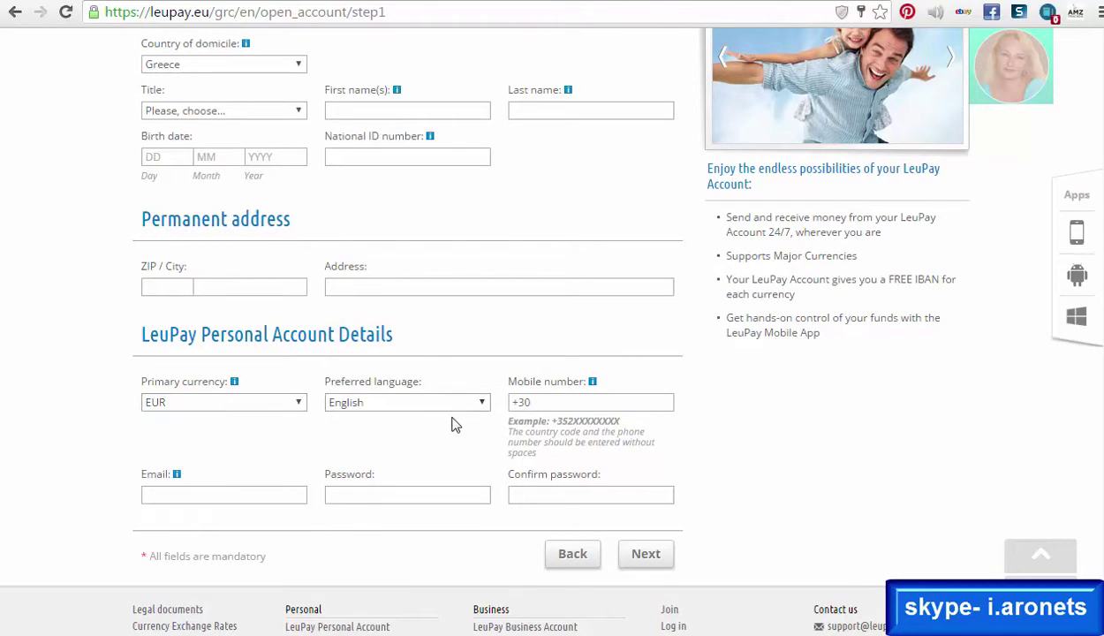
Check the preferred language options, keeping English, and go over the mobile number and email fields
left_click(480, 405)
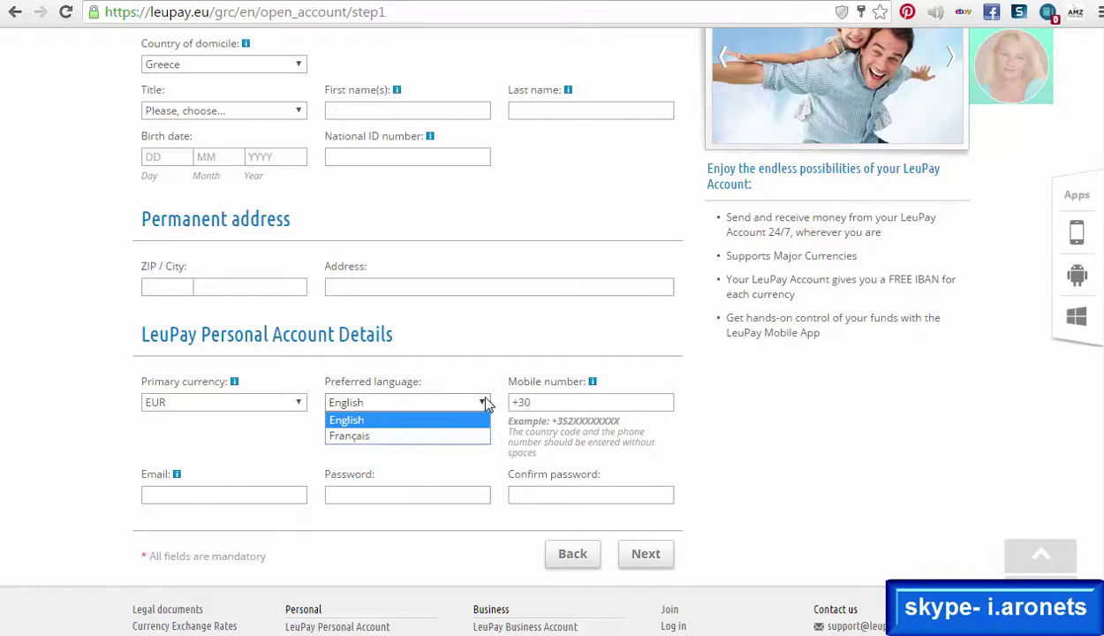
left_click(468, 375)
left_click(548, 403)
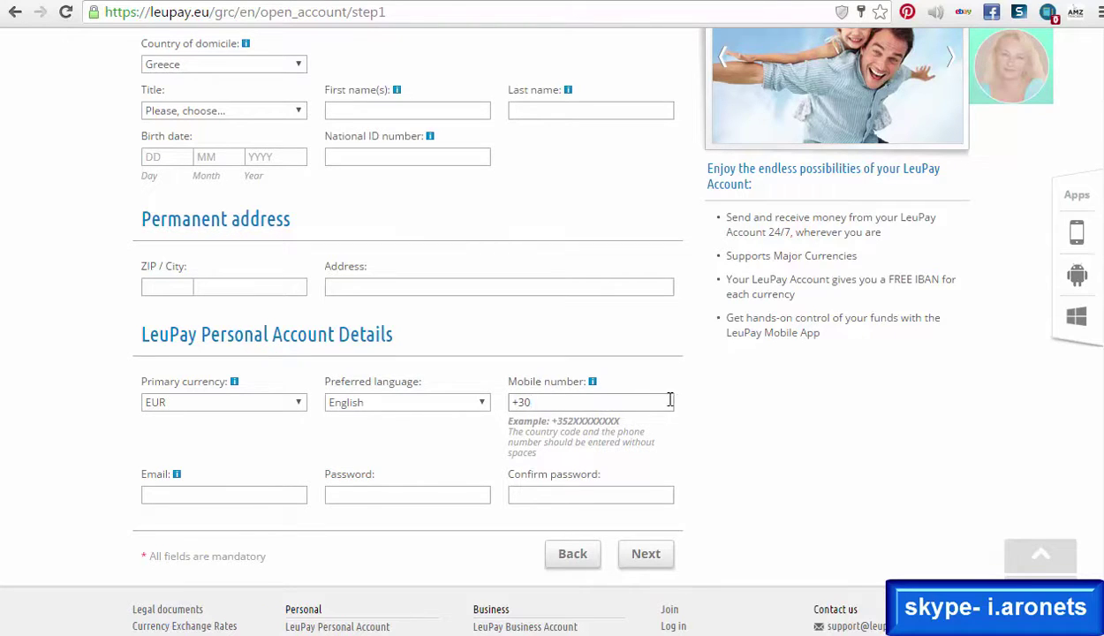
left_click(212, 493)
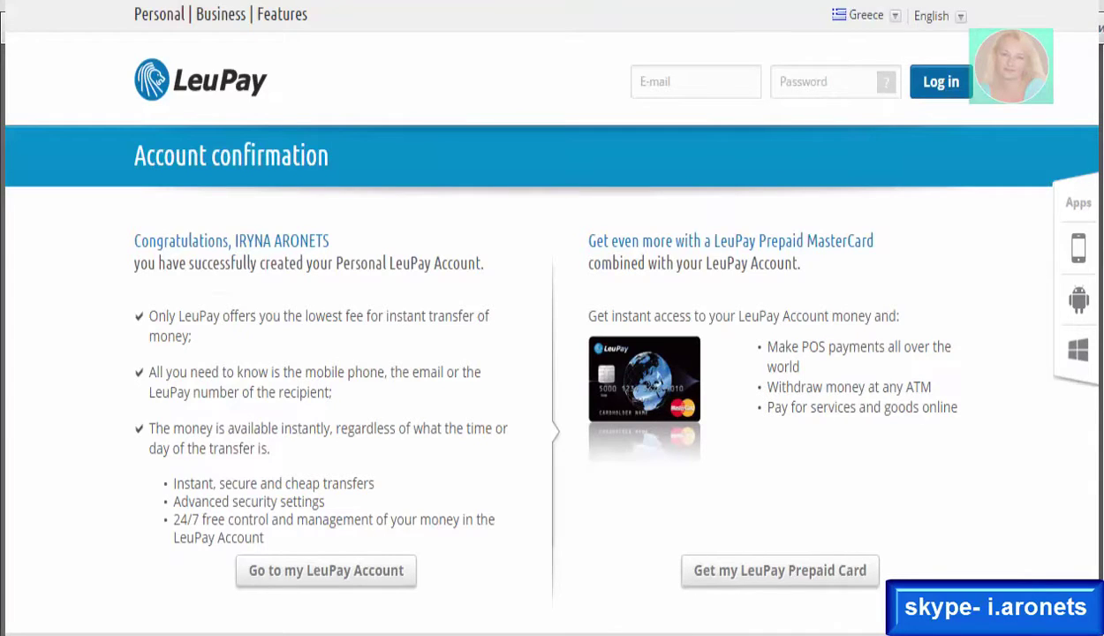
Leave the PDF's full-screen view and read through the Account confirmation page
key("Escape")
scroll(523, 337, "up", 1)
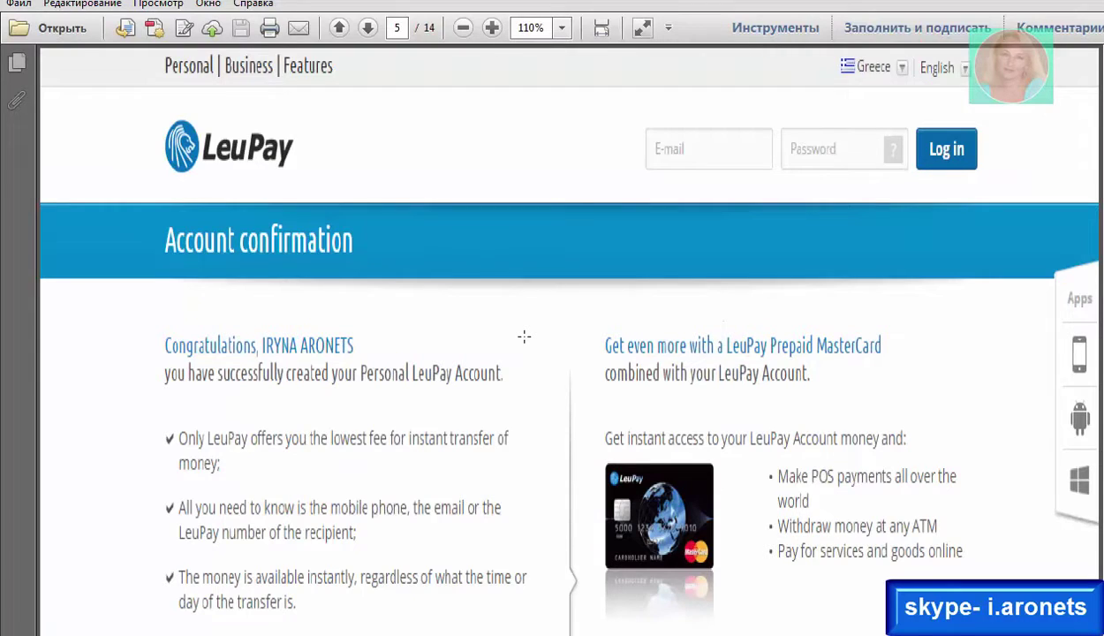
scroll(523, 336, "down", 2)
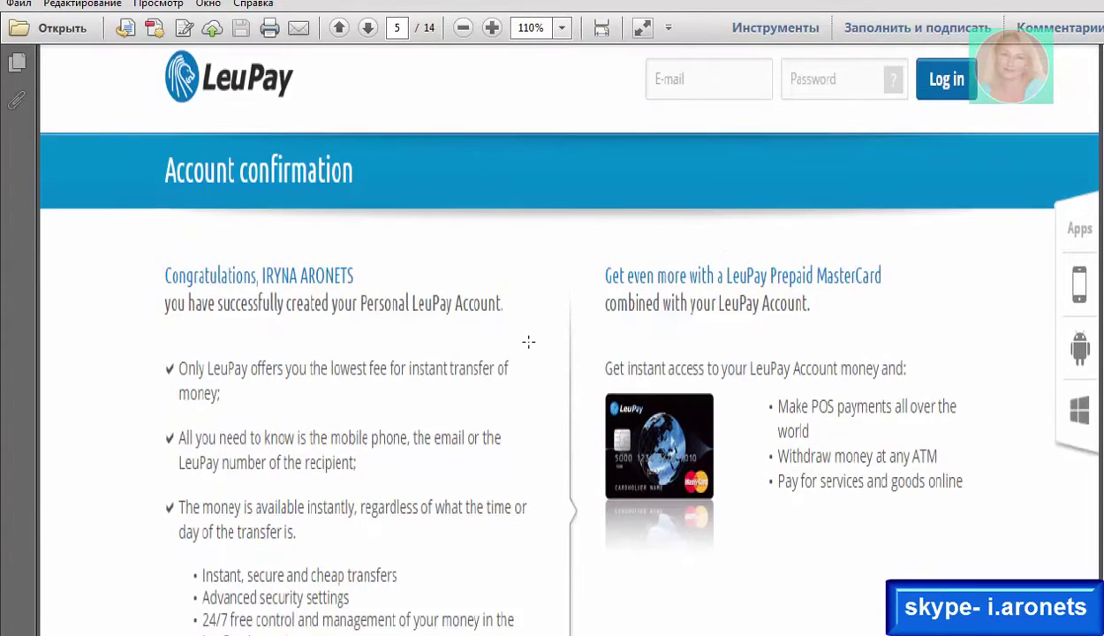
scroll(528, 342, "down", 3)
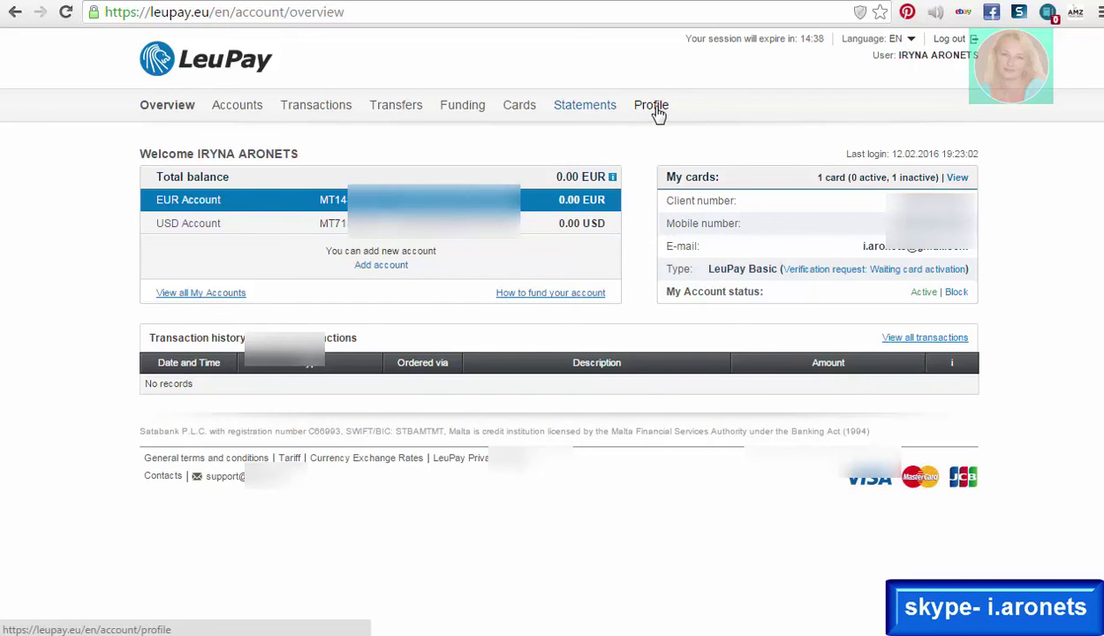
Open the Accounts page to view all currency accounts and the exchange rates
left_click(236, 106)
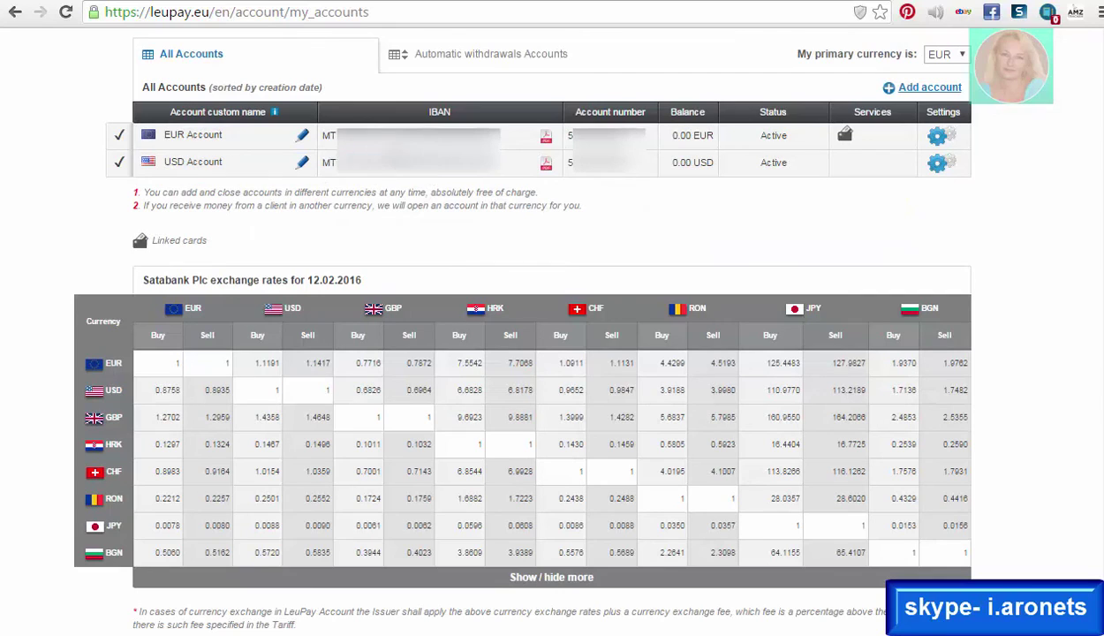
mouse_move(320, 107)
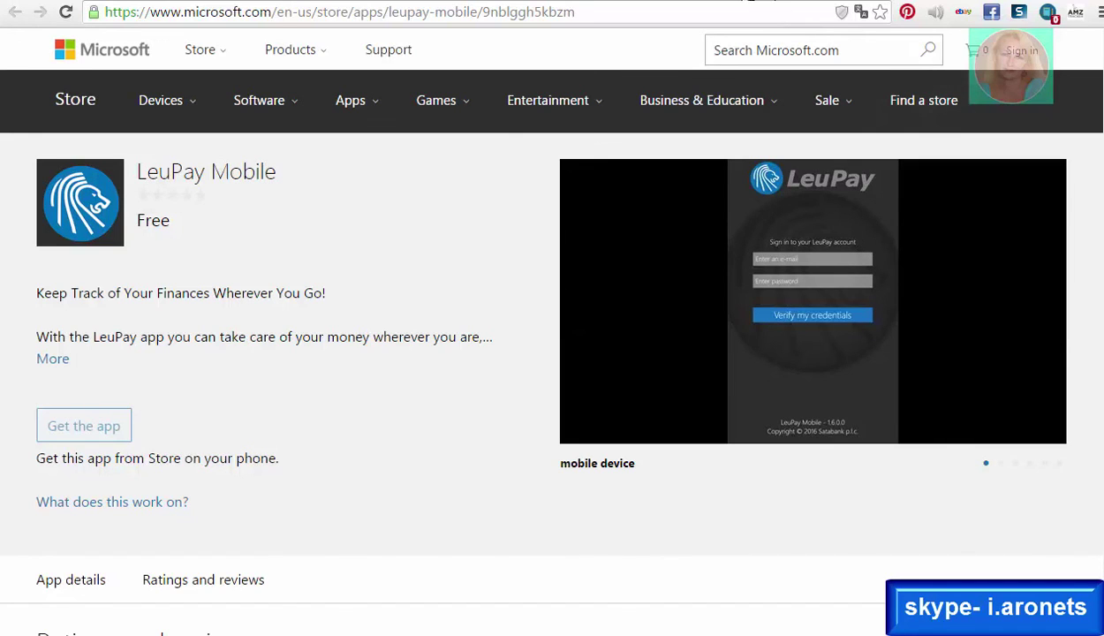
Go back from the Microsoft Store page to the LeuPay site and open its home page
left_click(749, 2)
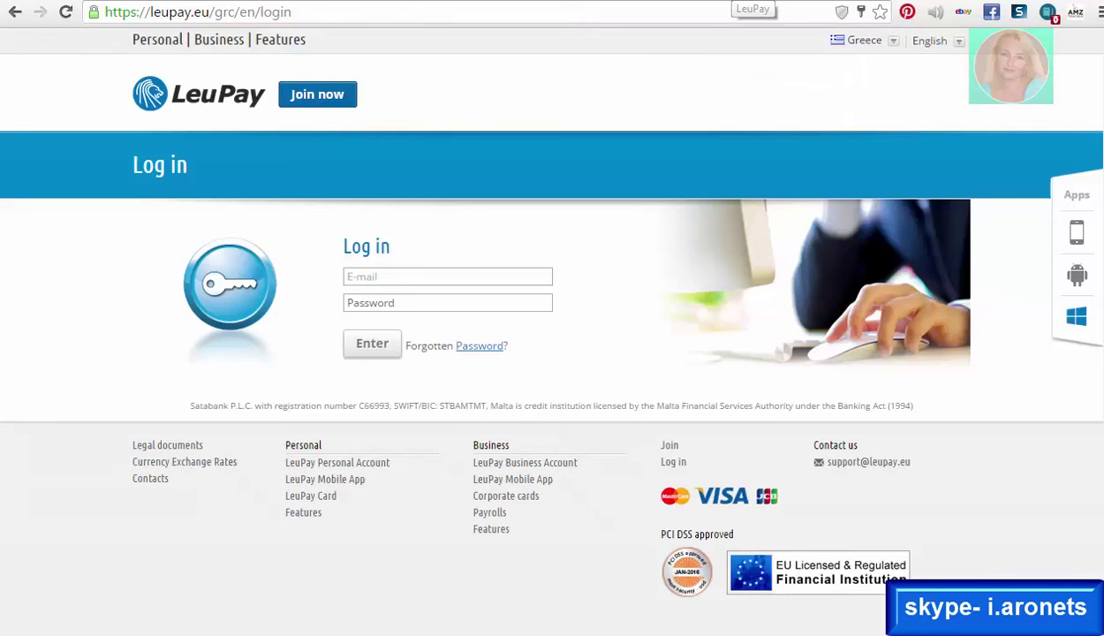
left_click(180, 98)
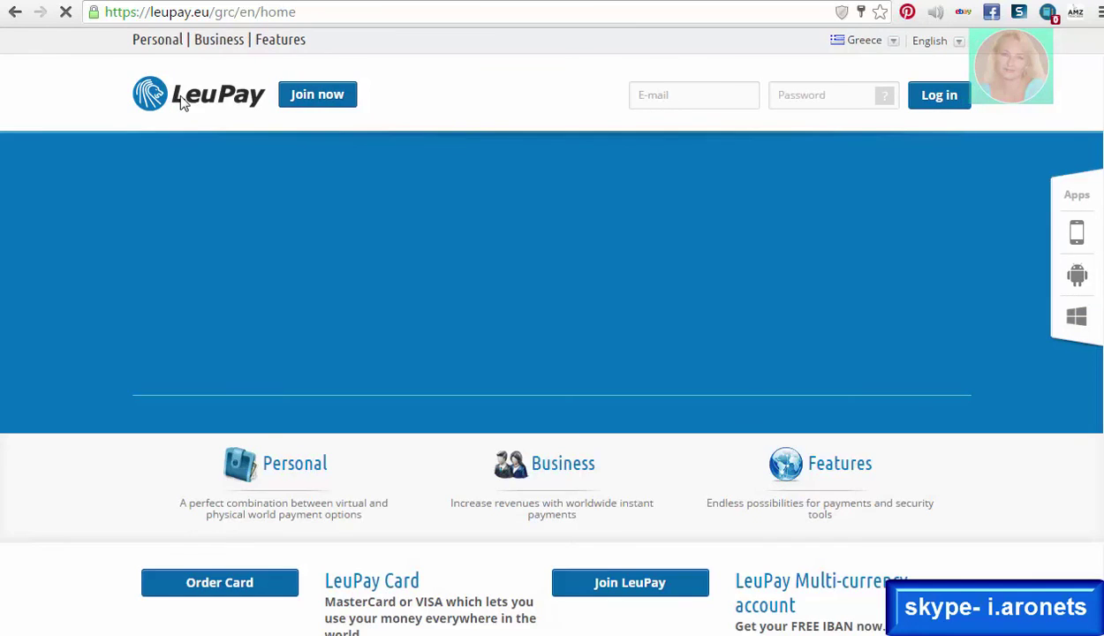